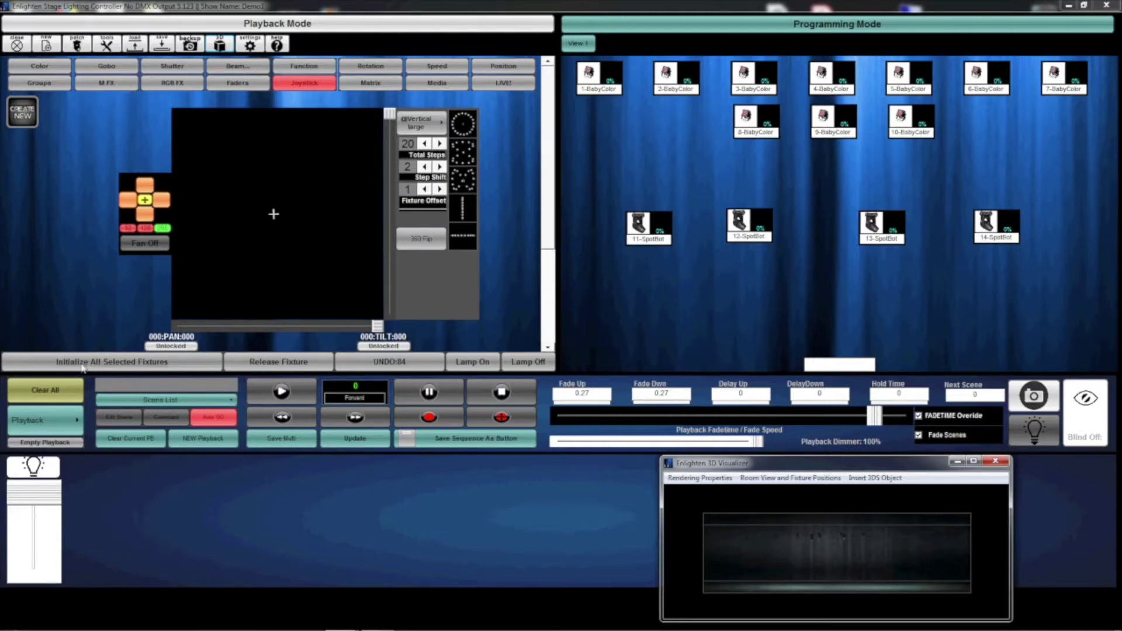
# Step: Clear programming, initialize the ten BabyColor fixtures to 100%, and start a red-purple-blue RGB FX chase
pyautogui.click(41, 397)
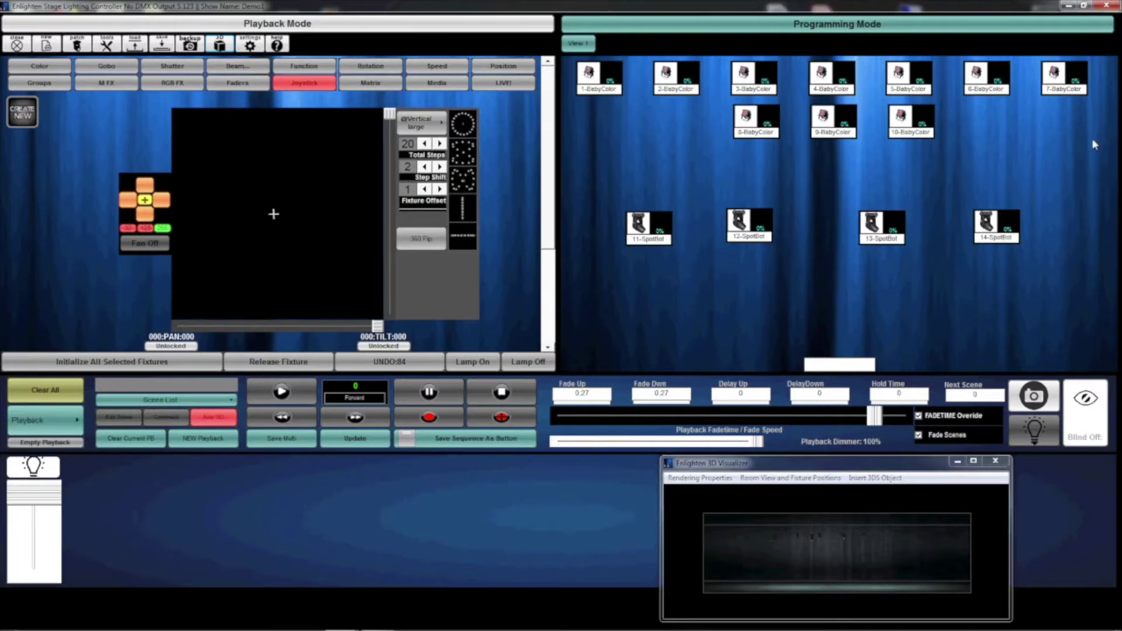
pyautogui.moveTo(1087, 151); pyautogui.dragTo(573, 53)
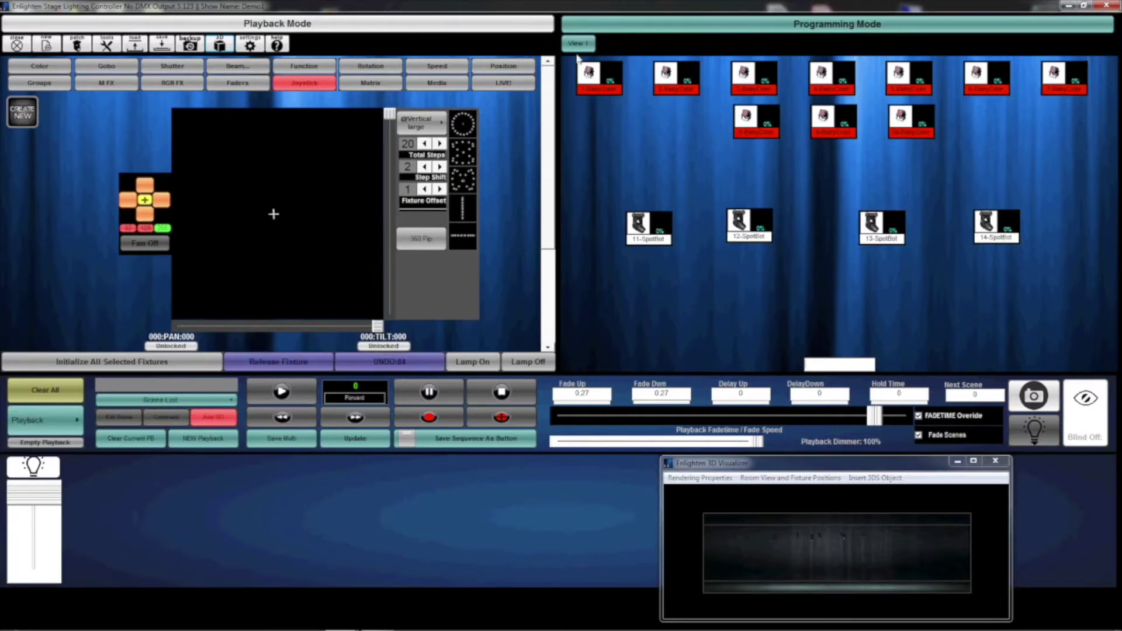
pyautogui.click(83, 364)
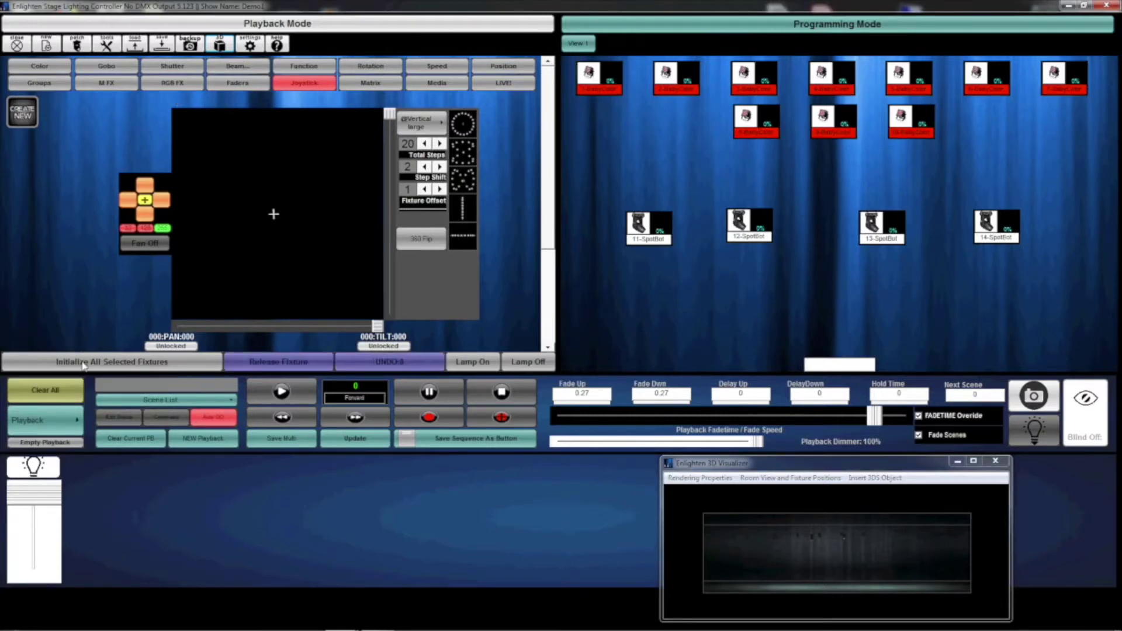
pyautogui.click(175, 84)
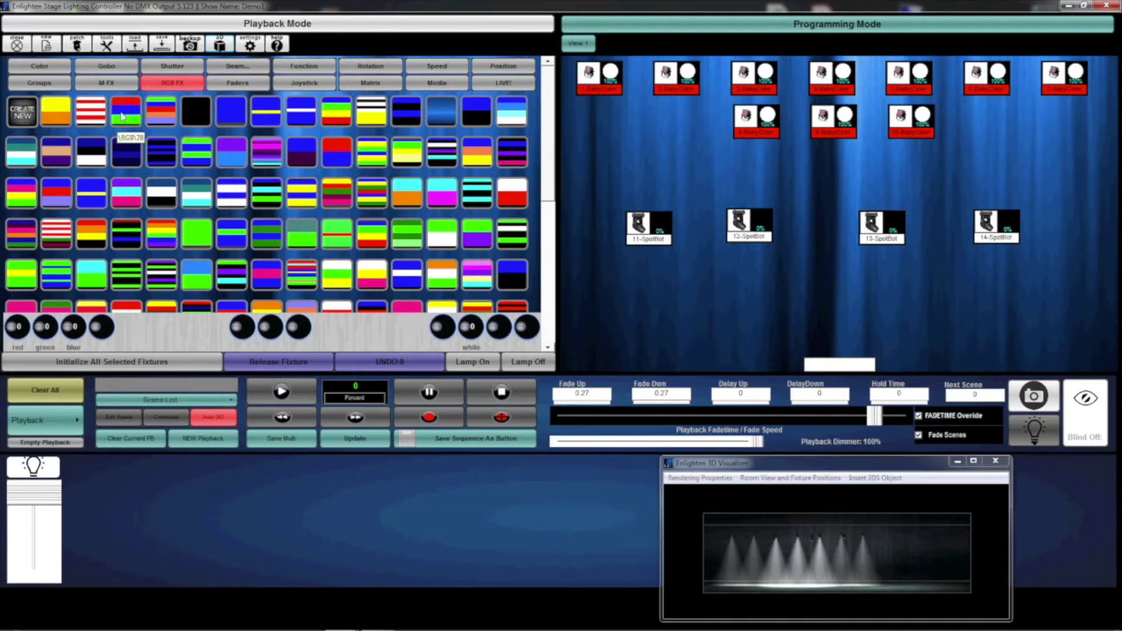
pyautogui.click(123, 117)
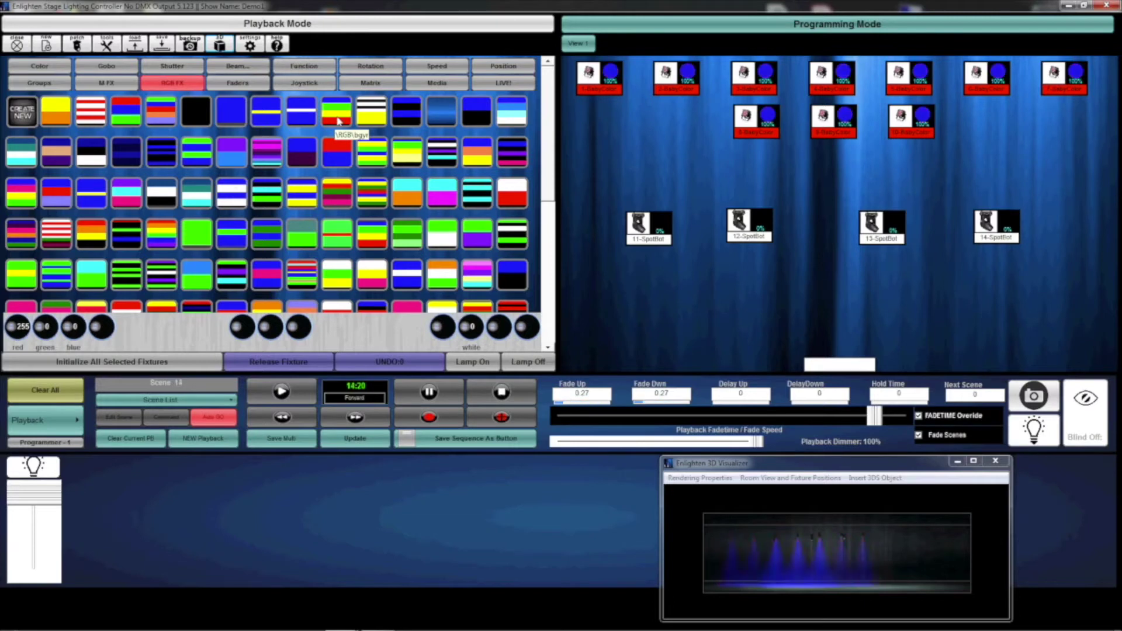
# Step: Switch the BabyColors to an alternating two-colour RGB FX chase, such as green/red and yellow/blue
pyautogui.click(337, 121)
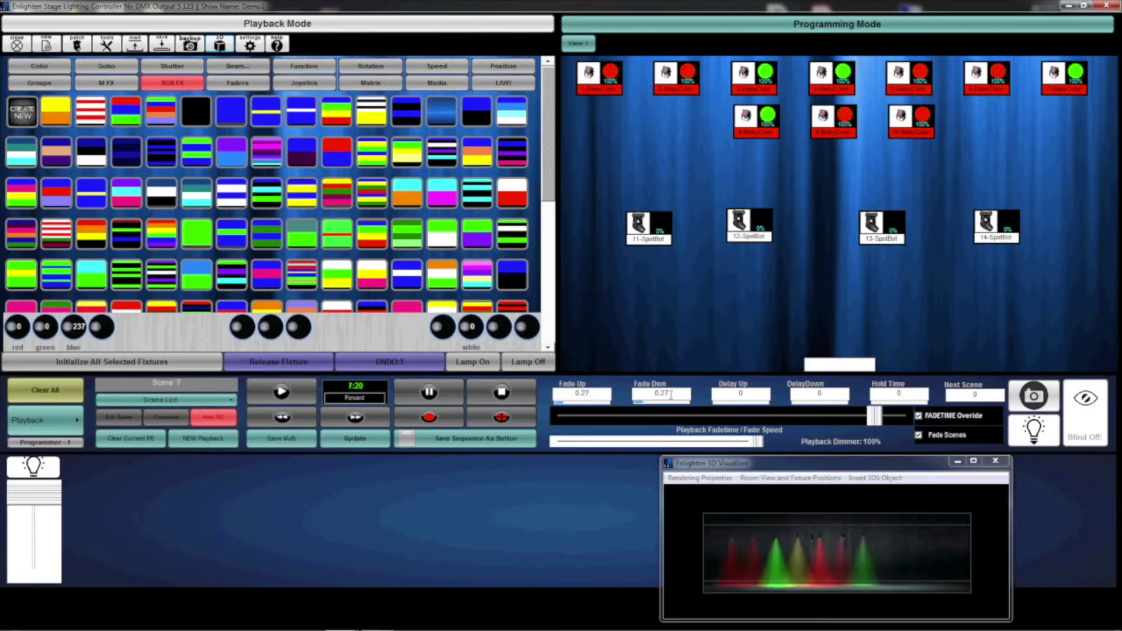
# Step: Set the Playback Fadetime so Fade Up/Down read 0.4, with Fade Scenes toggled off and back on
pyautogui.moveTo(874, 416)
pyautogui.mouseDown()
pyautogui.moveTo(669, 419)
pyautogui.moveTo(887, 425)
pyautogui.mouseUp()
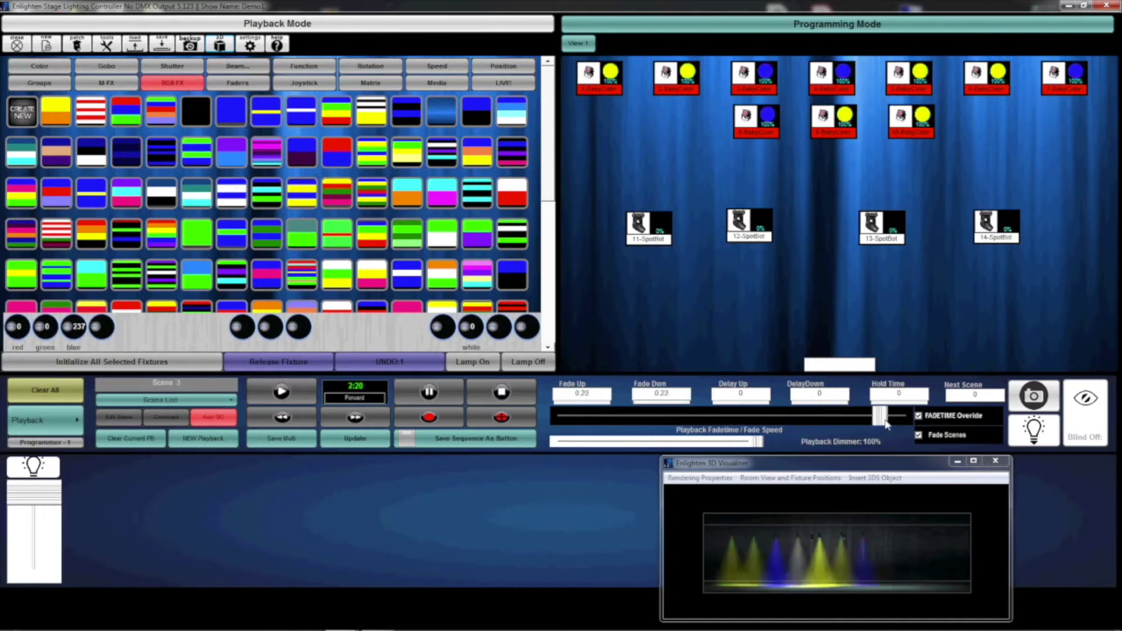
pyautogui.click(932, 437)
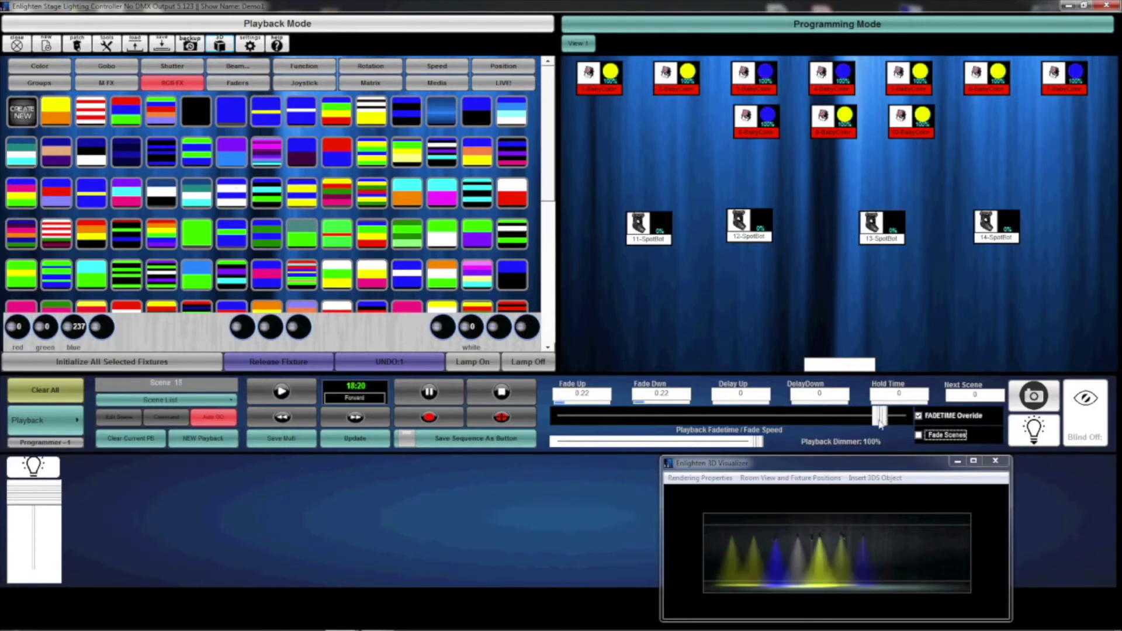
pyautogui.moveTo(881, 424); pyautogui.dragTo(889, 423)
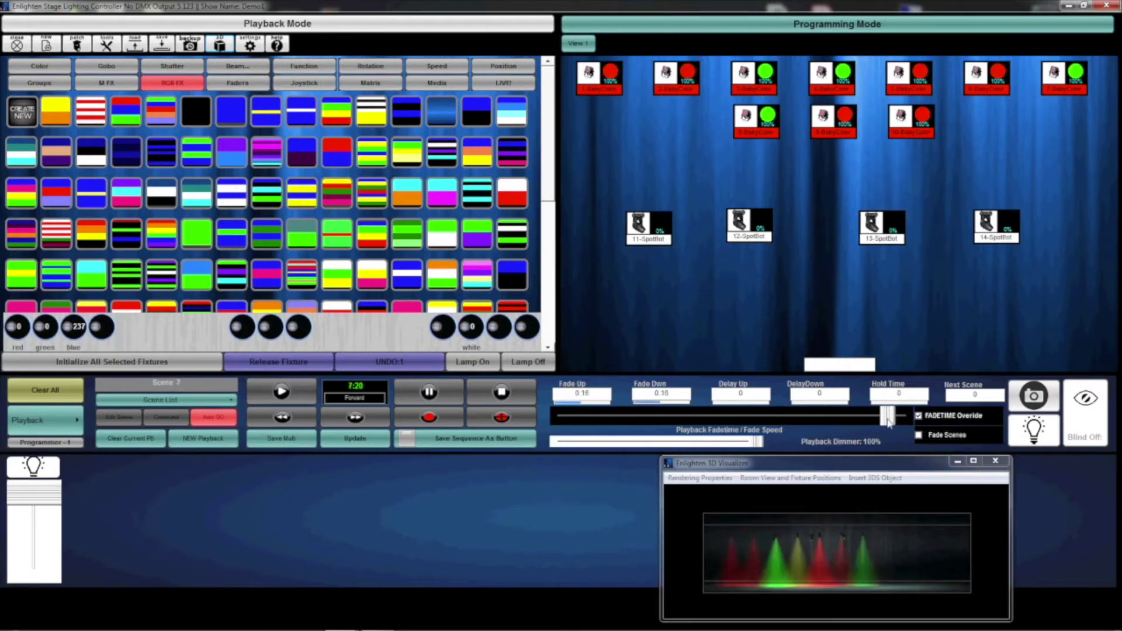
pyautogui.moveTo(889, 424); pyautogui.dragTo(861, 426)
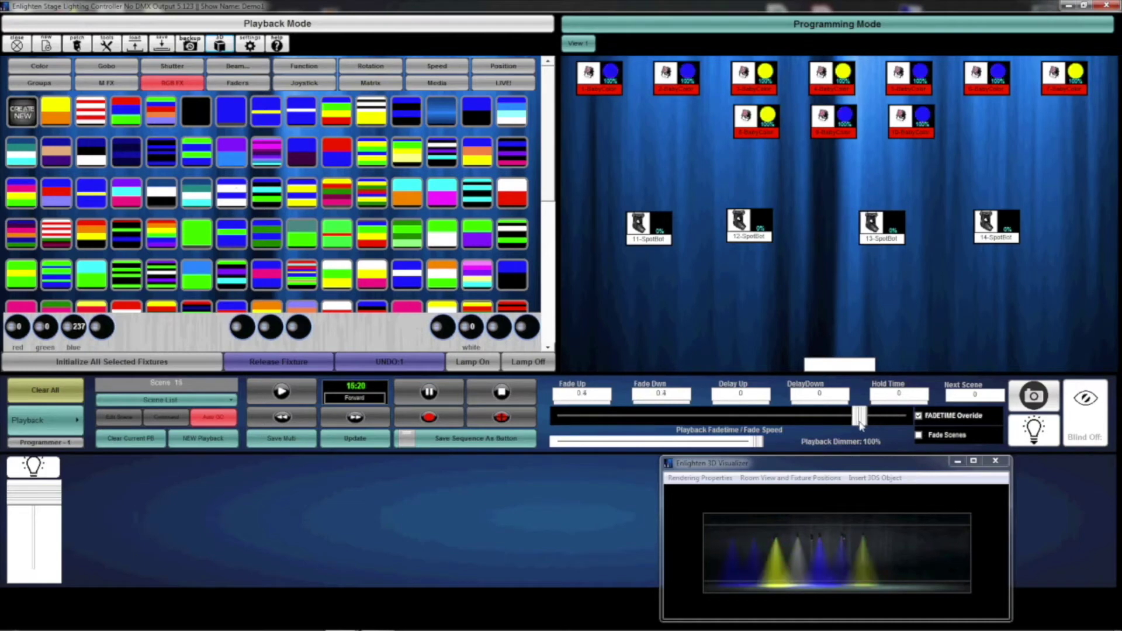
pyautogui.click(932, 435)
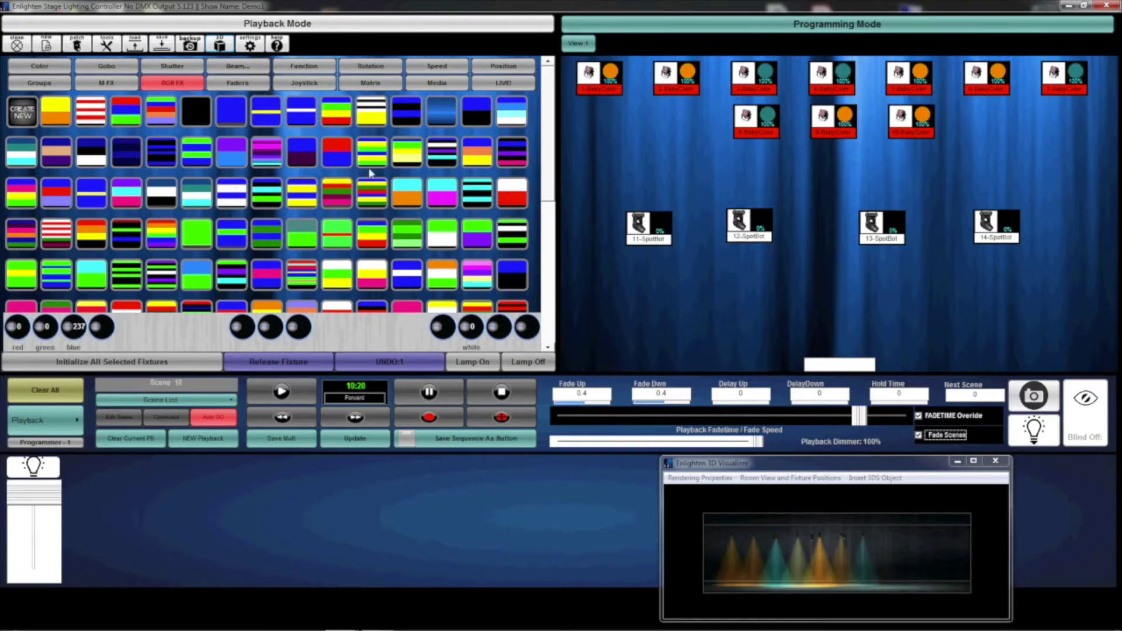
pyautogui.click(478, 447)
# Step: Save the chase as button 'chase 7' with Cross Fade In/Out at 01.00 and Default scope
pyautogui.click(205, 356)
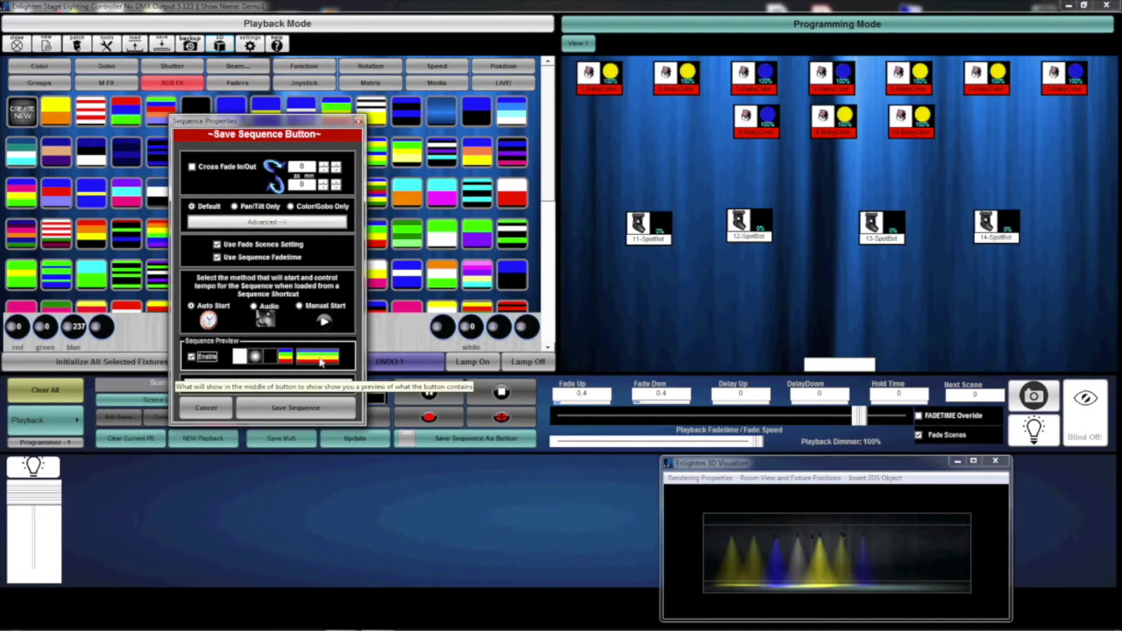
pyautogui.click(208, 167)
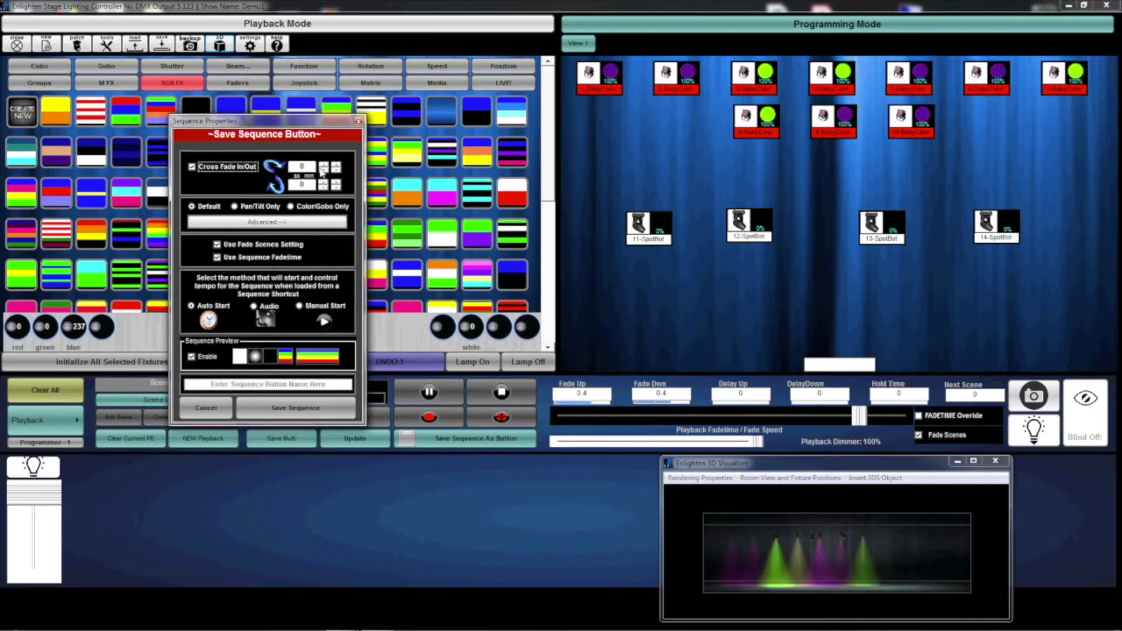
pyautogui.click(323, 167)
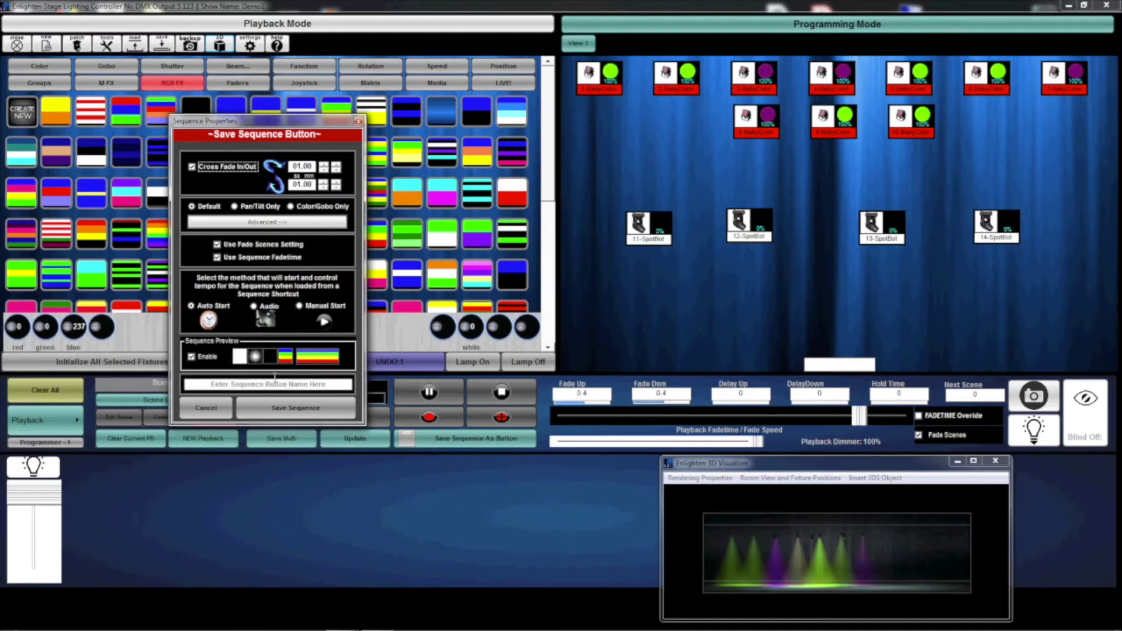
pyautogui.click(194, 208)
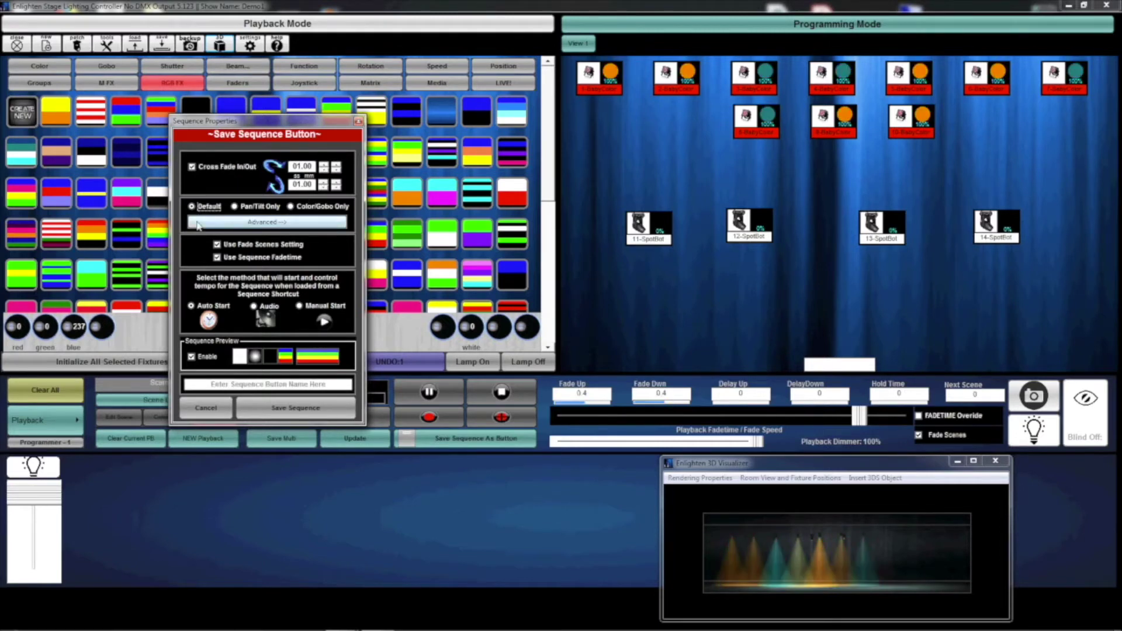
pyautogui.click(279, 380)
pyautogui.write('chase 7')
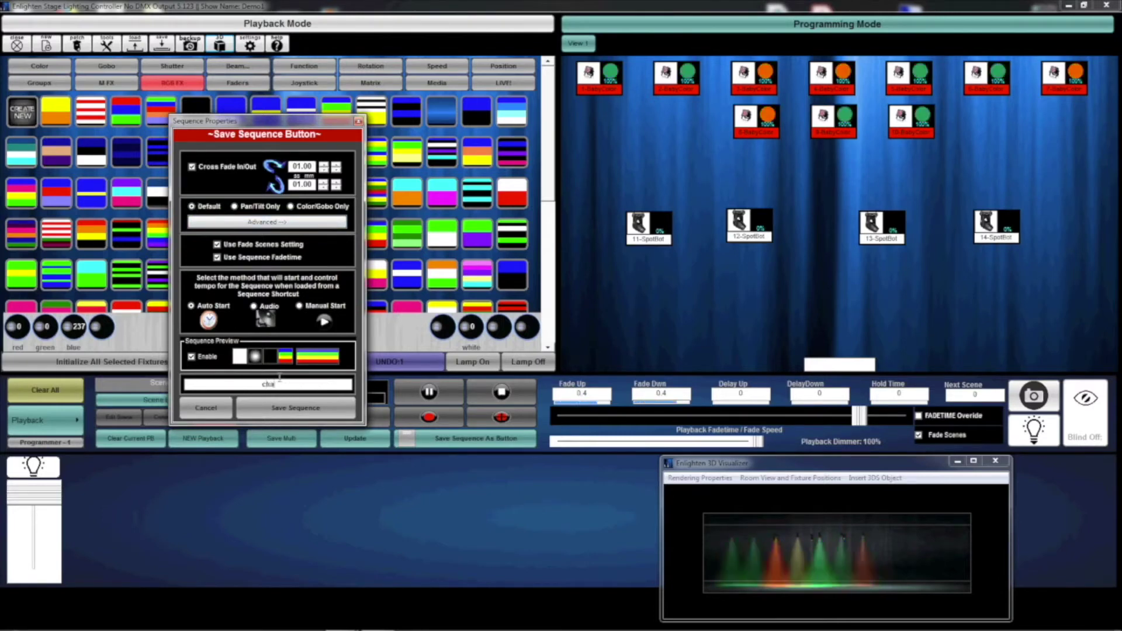
pyautogui.click(295, 407)
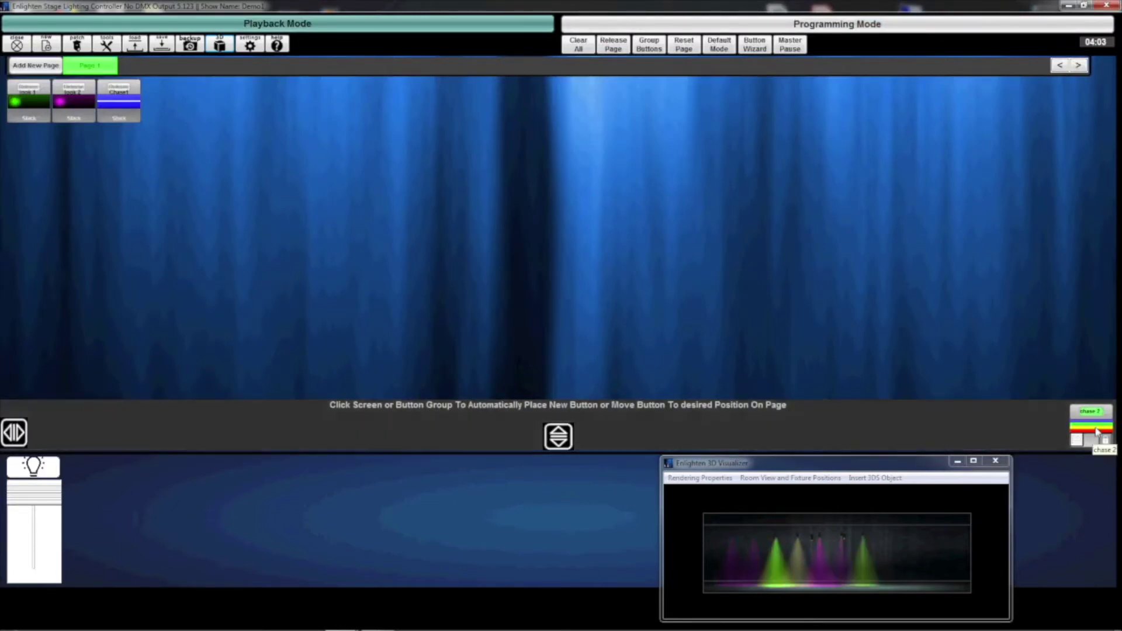
# Step: Place chase 7 beside the existing Page 1 buttons, toggle it off, on, off, and return to Programming Mode
pyautogui.click(368, 238)
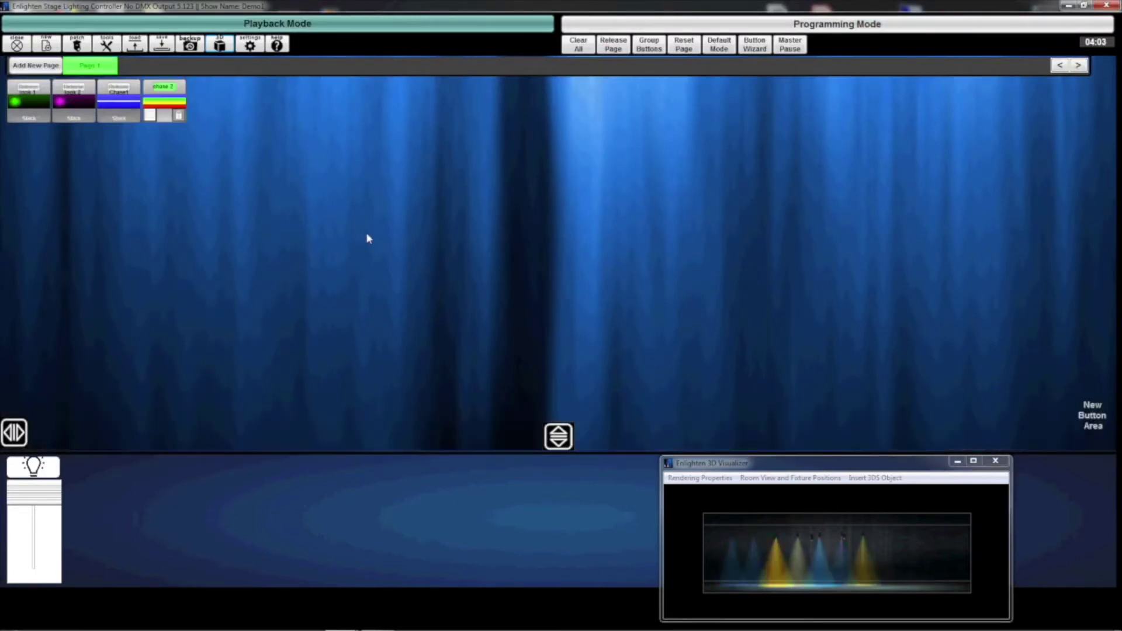
pyautogui.click(159, 98)
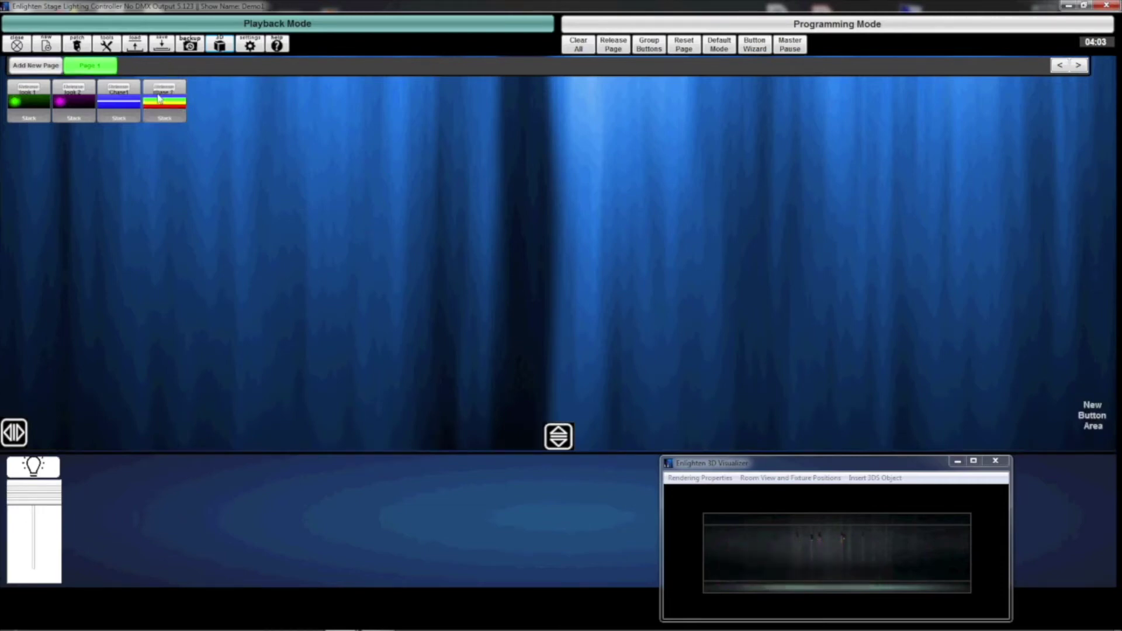
pyautogui.click(159, 98)
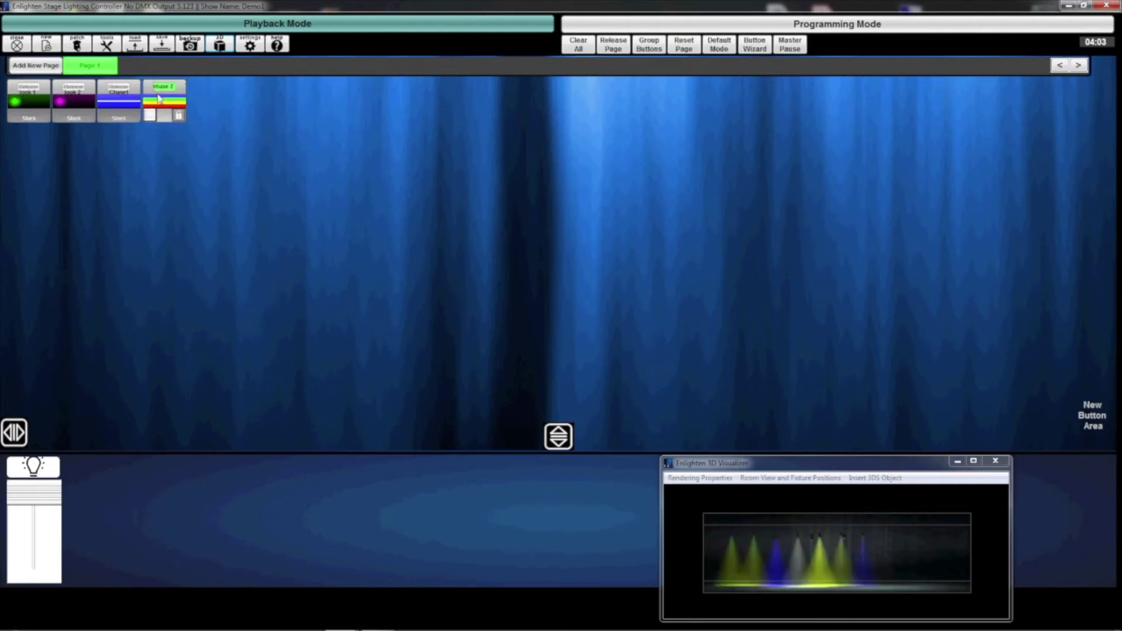
pyautogui.click(159, 98)
pyautogui.click(718, 26)
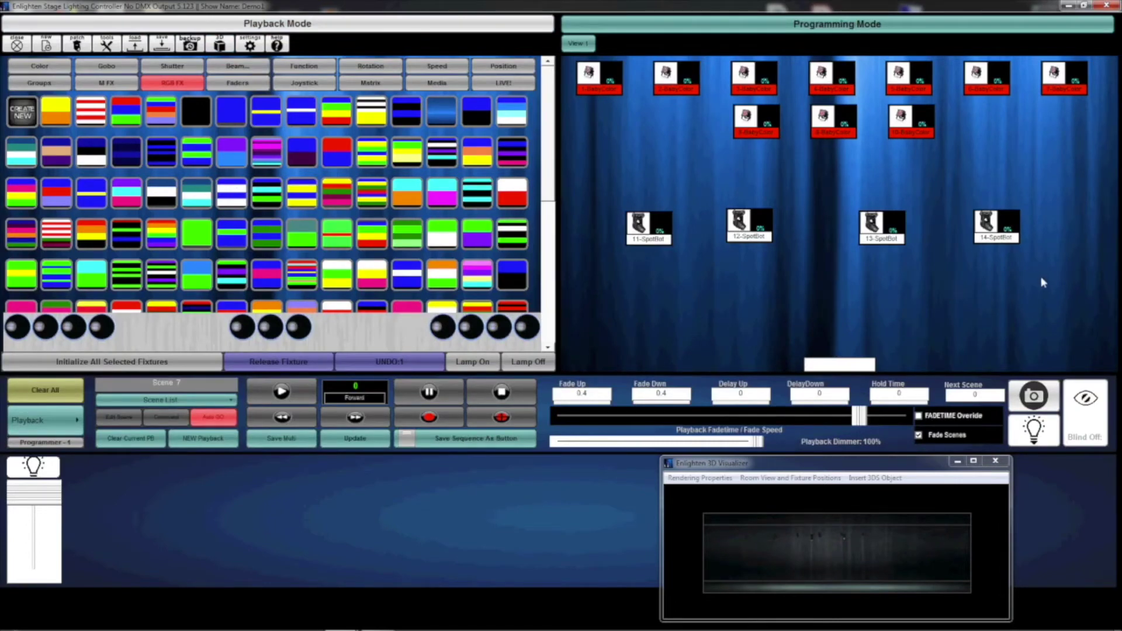
# Step: Clear programming, initialize the four SpotBots at 100%, and aim them to pan 126, tilt 196
pyautogui.click(62, 395)
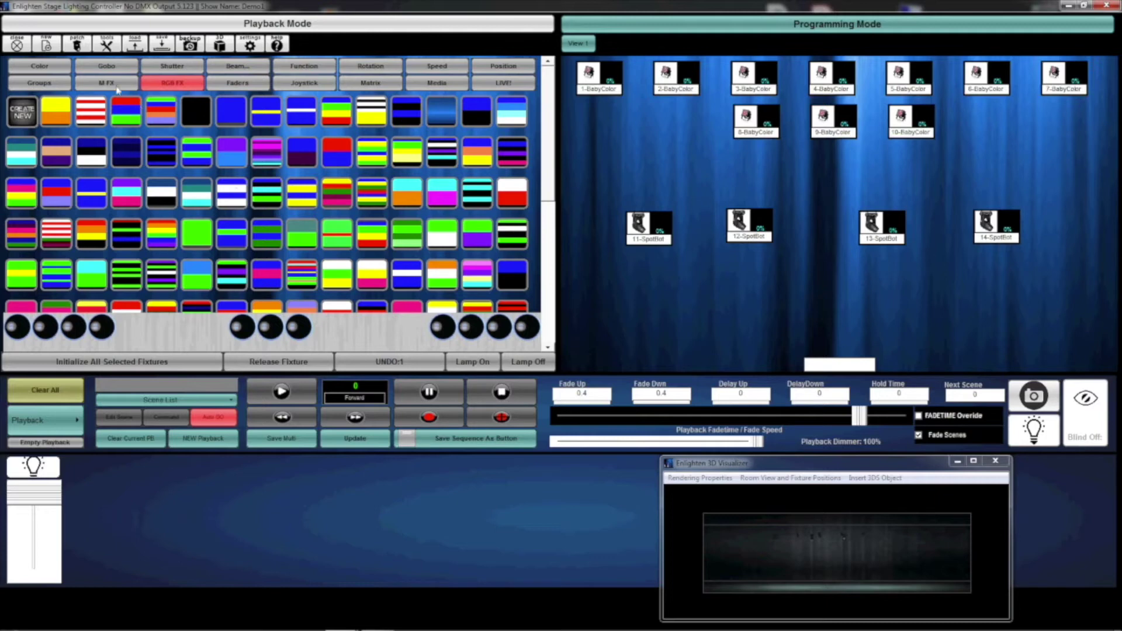
pyautogui.moveTo(1054, 264); pyautogui.dragTo(604, 190)
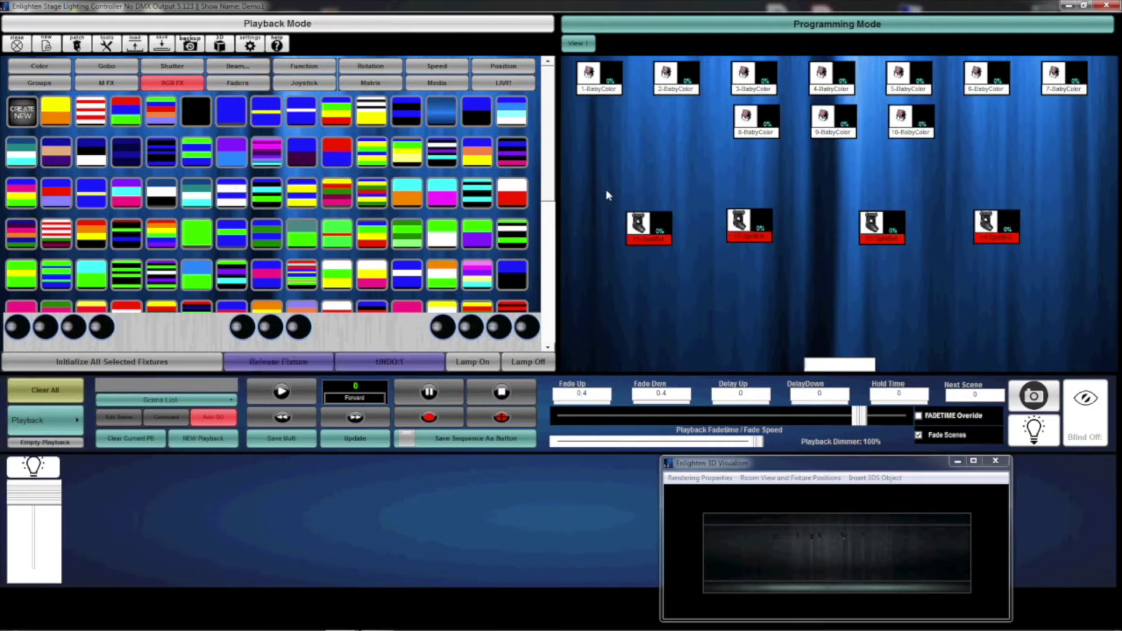
pyautogui.click(219, 364)
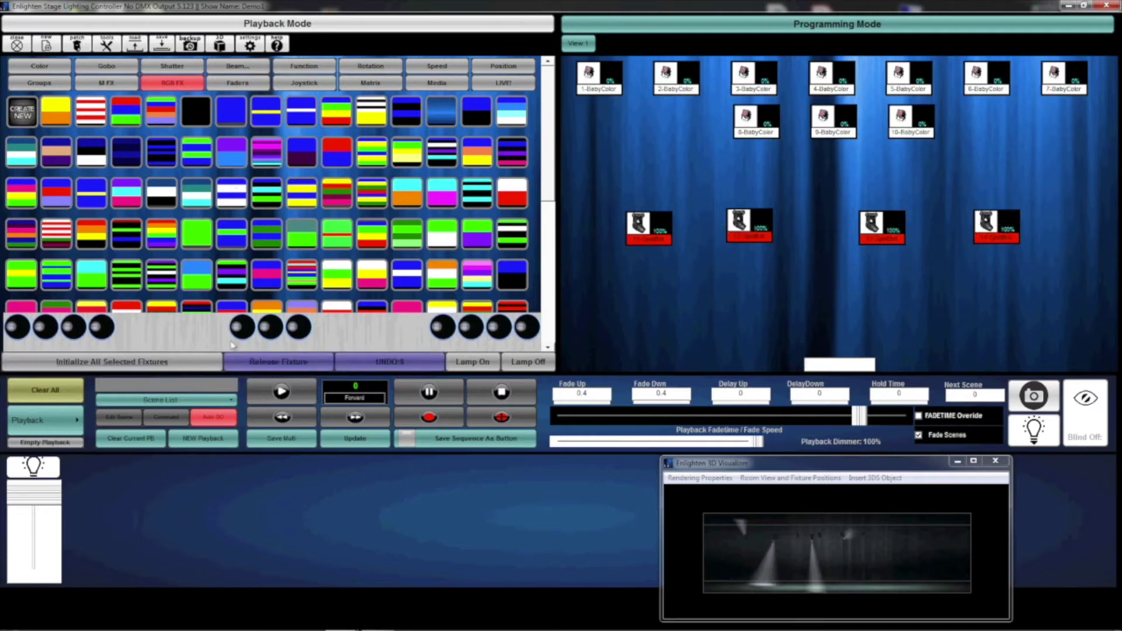
pyautogui.click(318, 88)
pyautogui.moveTo(303, 220); pyautogui.dragTo(277, 159)
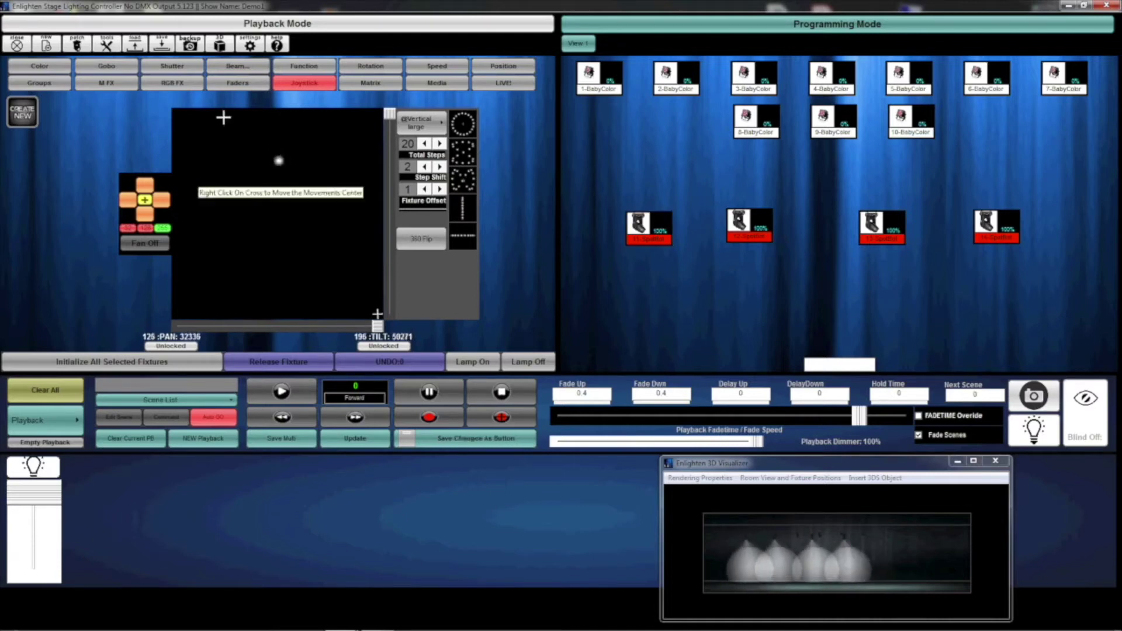
pyautogui.click(103, 85)
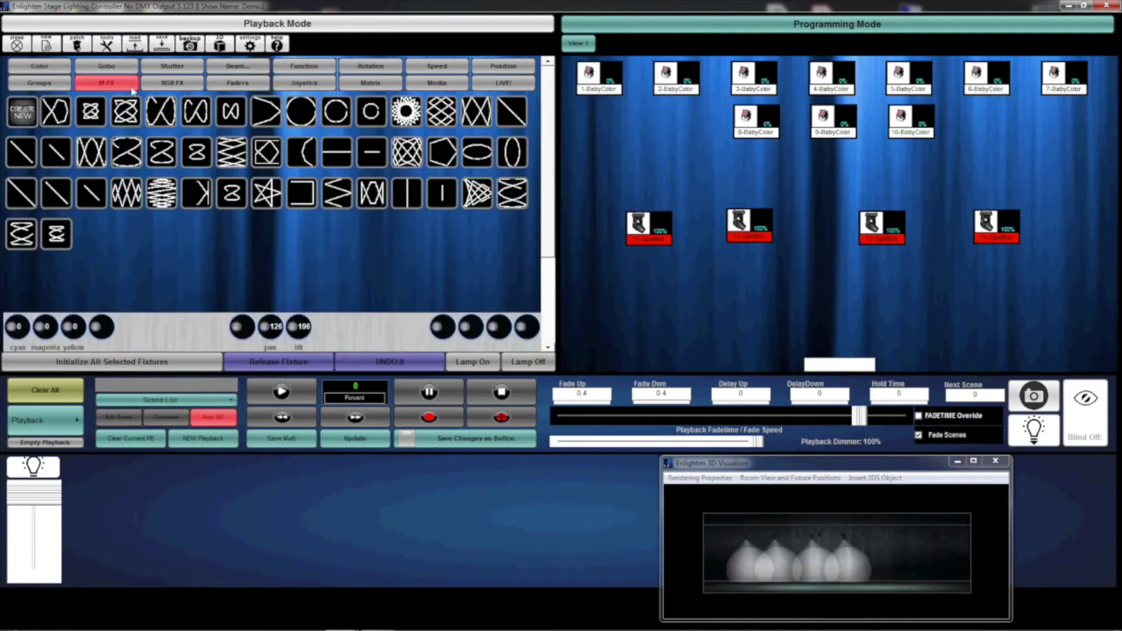
# Step: Apply the circle and ω movement shapes to the SpotBots, each with a count of 2
pyautogui.click(371, 111)
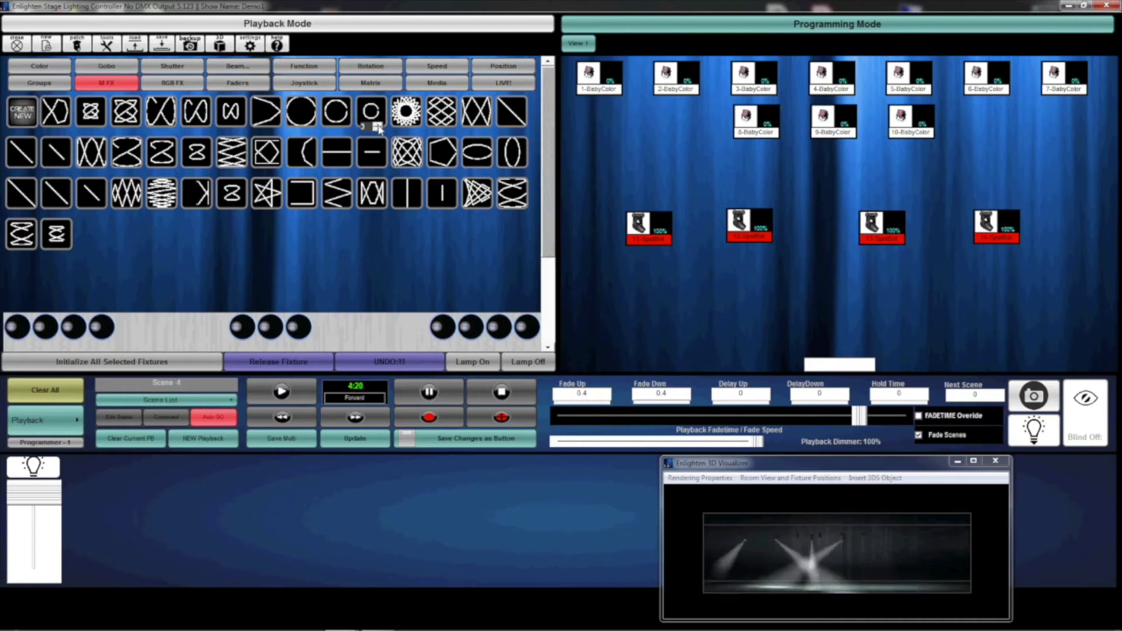
pyautogui.click(377, 128)
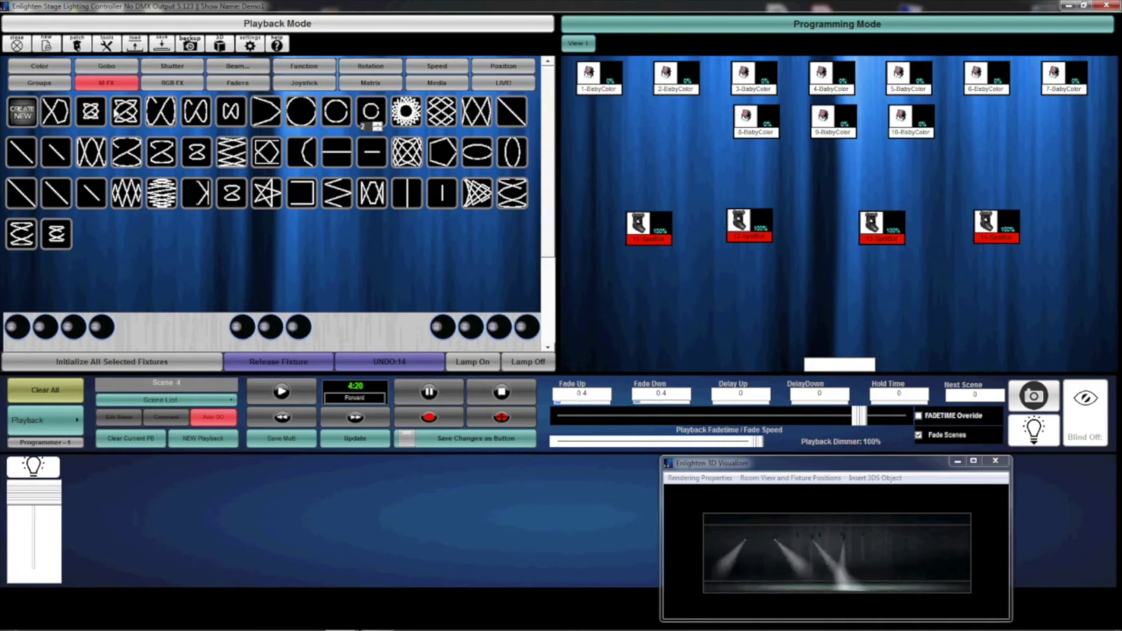
pyautogui.click(229, 112)
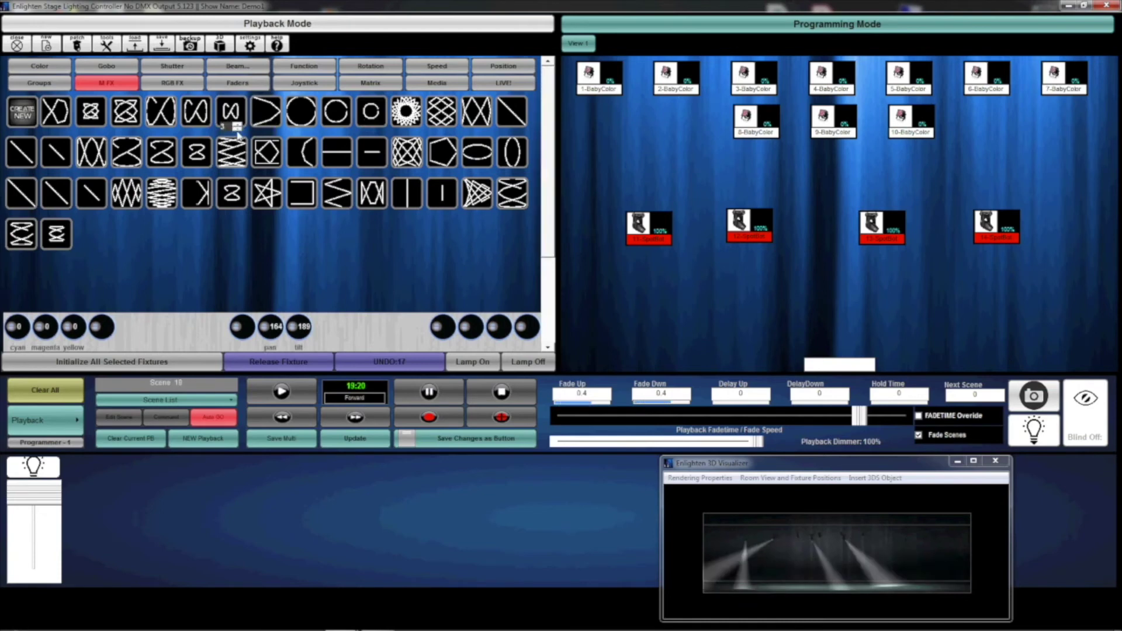
pyautogui.click(237, 133)
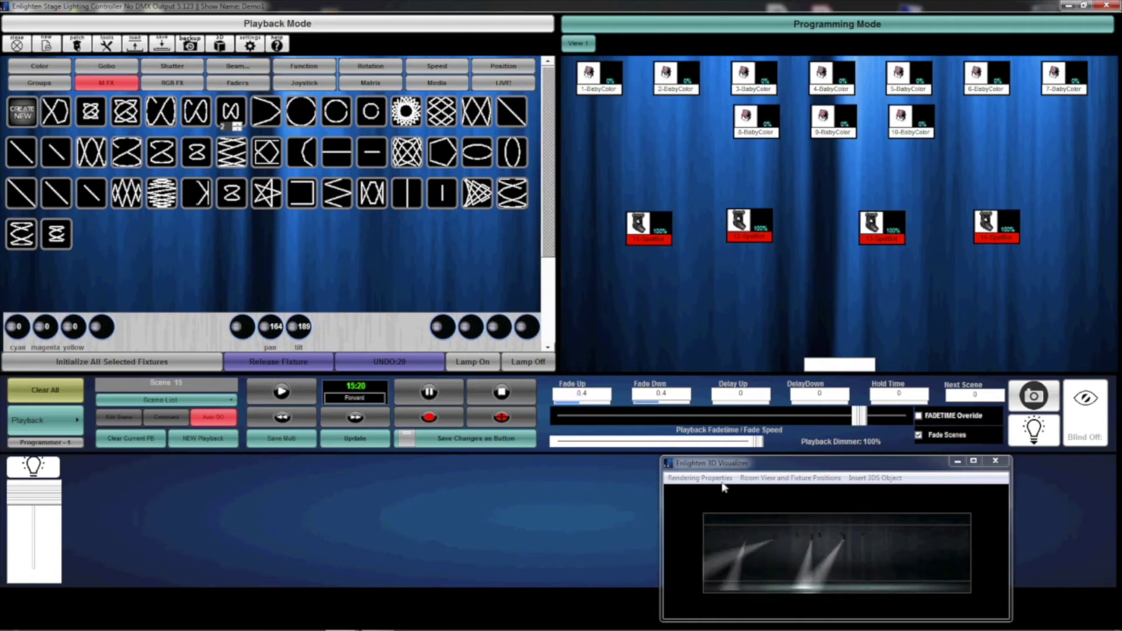
# Step: Select and initialize the ten BabyColor fixtures, then colour them blue from the preset swatches
pyautogui.moveTo(754, 497); pyautogui.dragTo(763, 507)
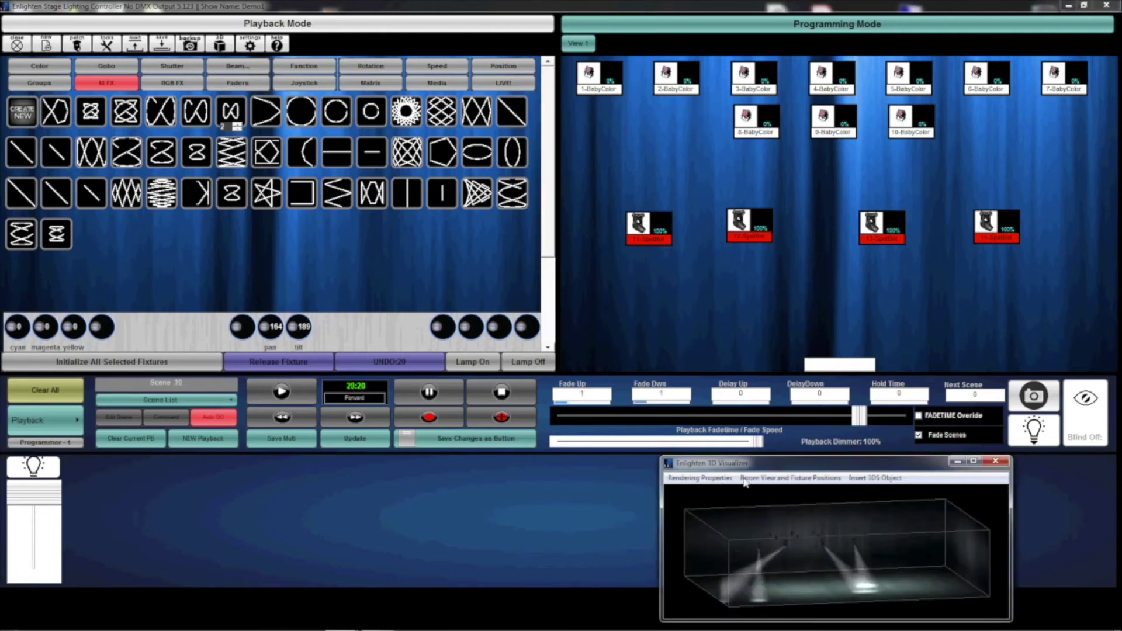
pyautogui.moveTo(1086, 159); pyautogui.dragTo(590, 76)
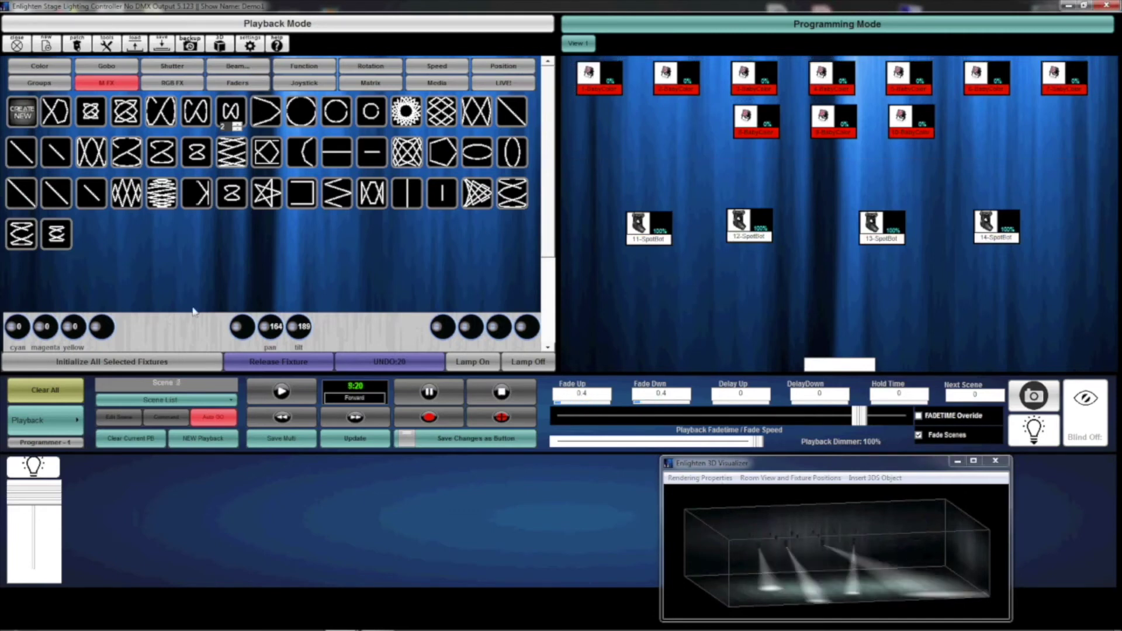
pyautogui.click(146, 362)
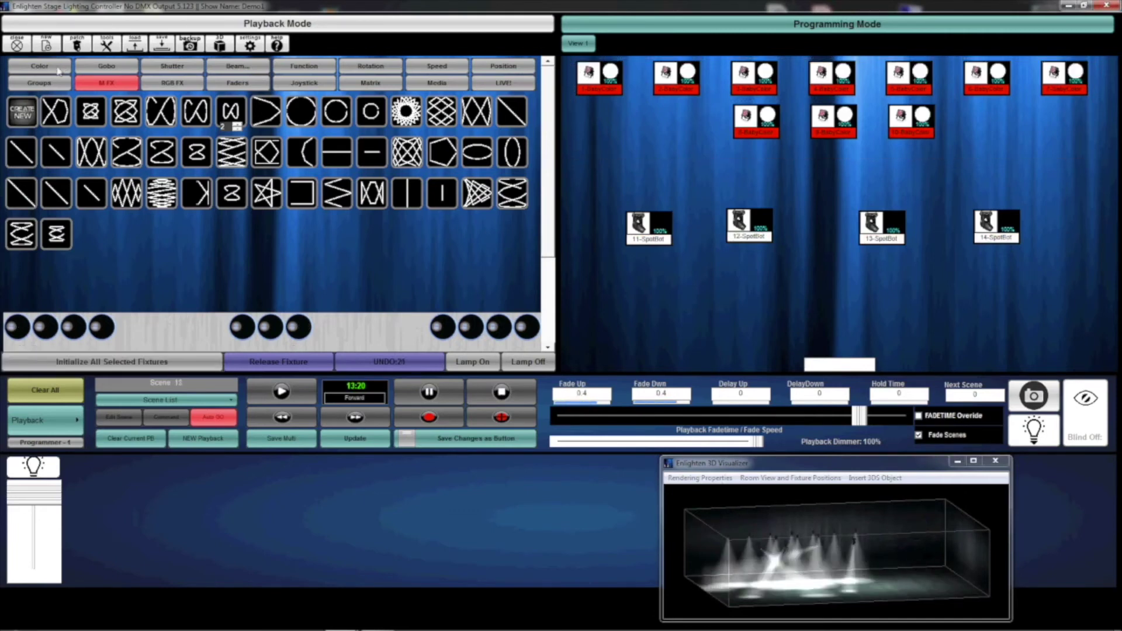
pyautogui.click(58, 69)
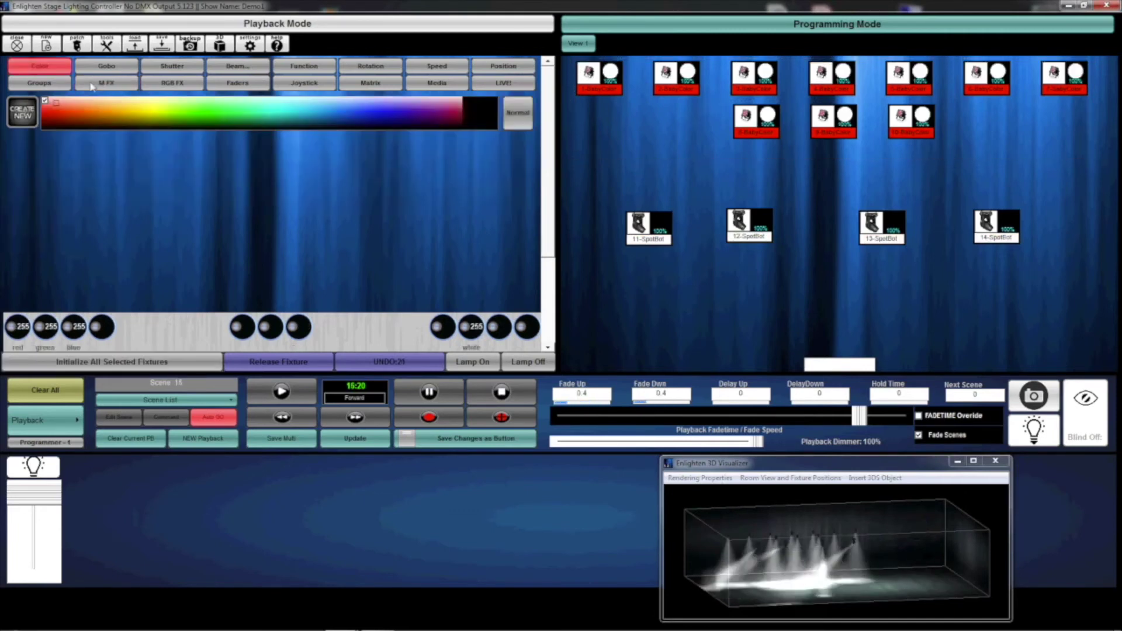
pyautogui.click(519, 115)
pyautogui.click(269, 112)
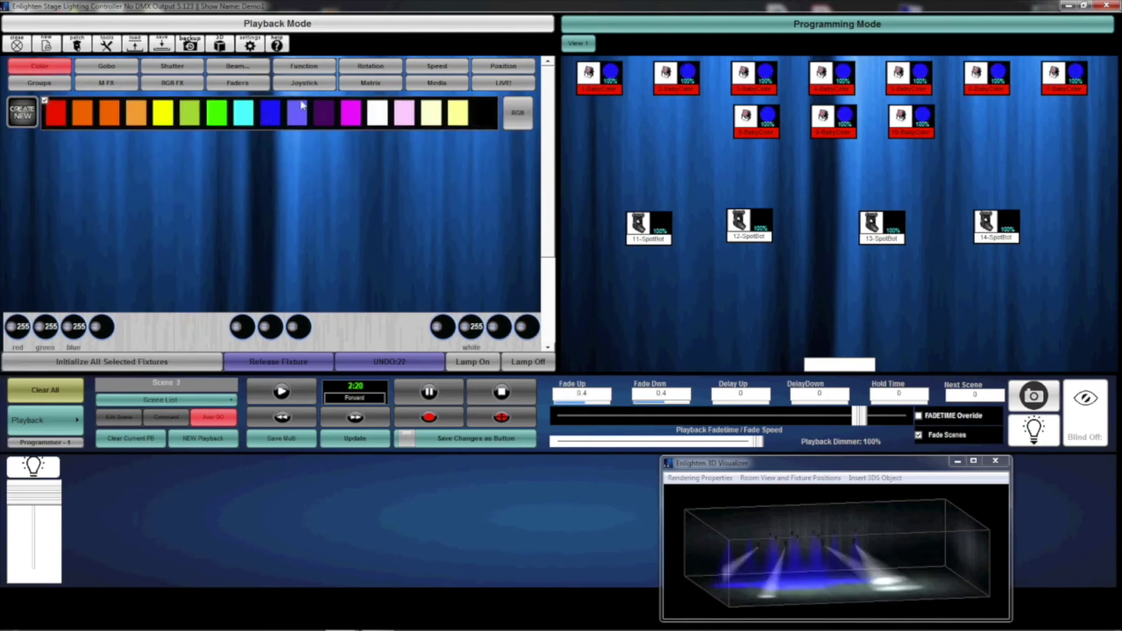
# Step: Run a yellow-and-blue RGB FX chase on the BabyColor fixtures
pyautogui.click(172, 83)
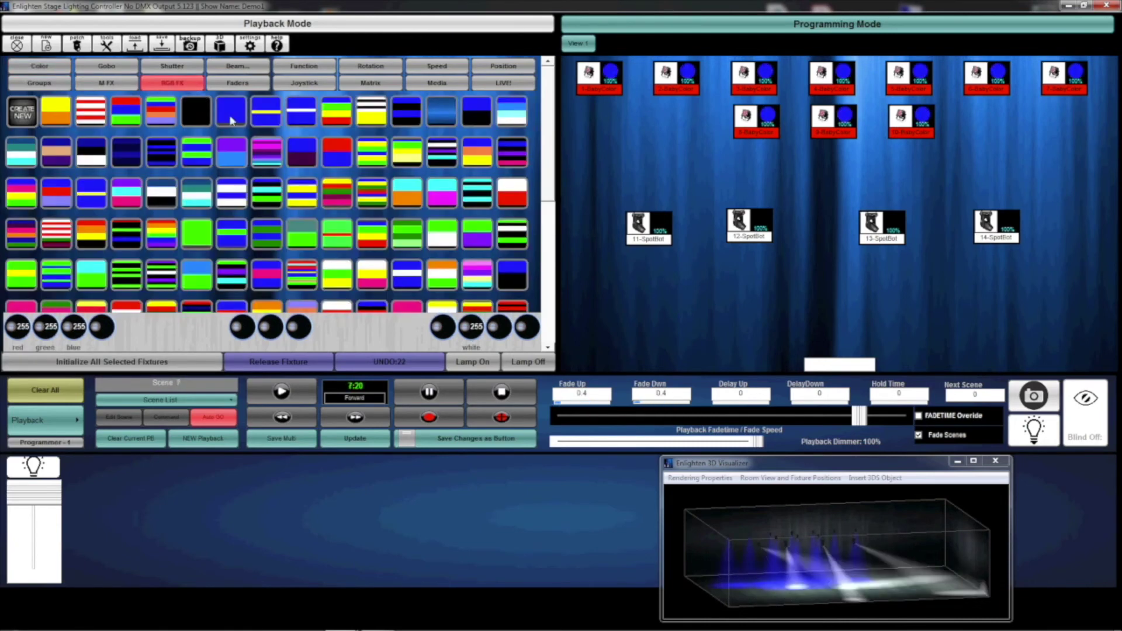
pyautogui.click(338, 112)
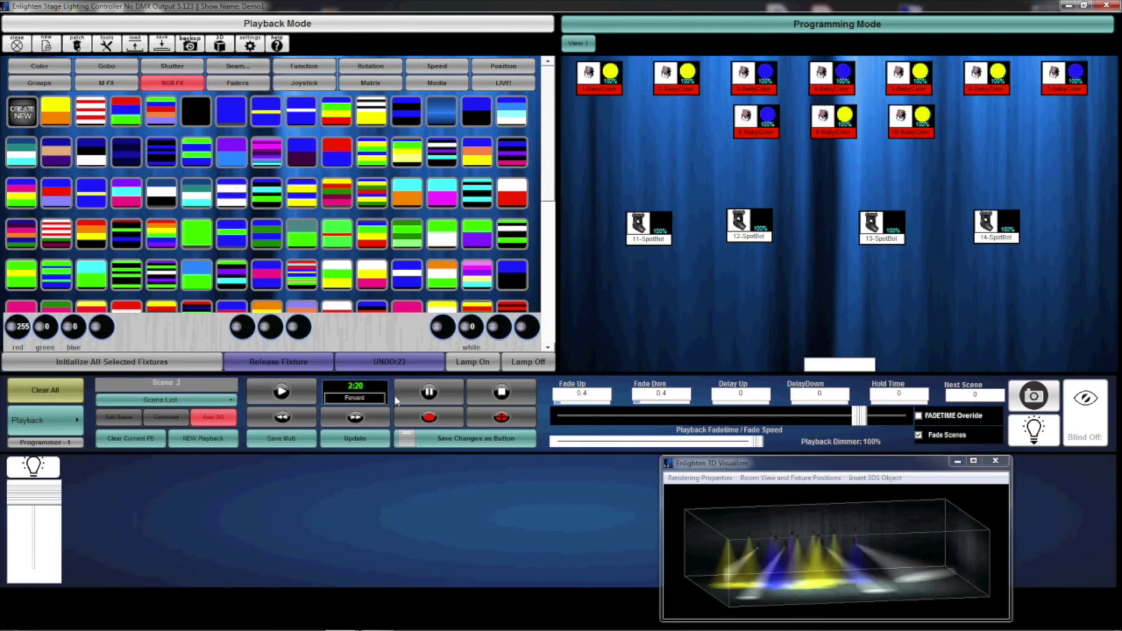
pyautogui.click(466, 443)
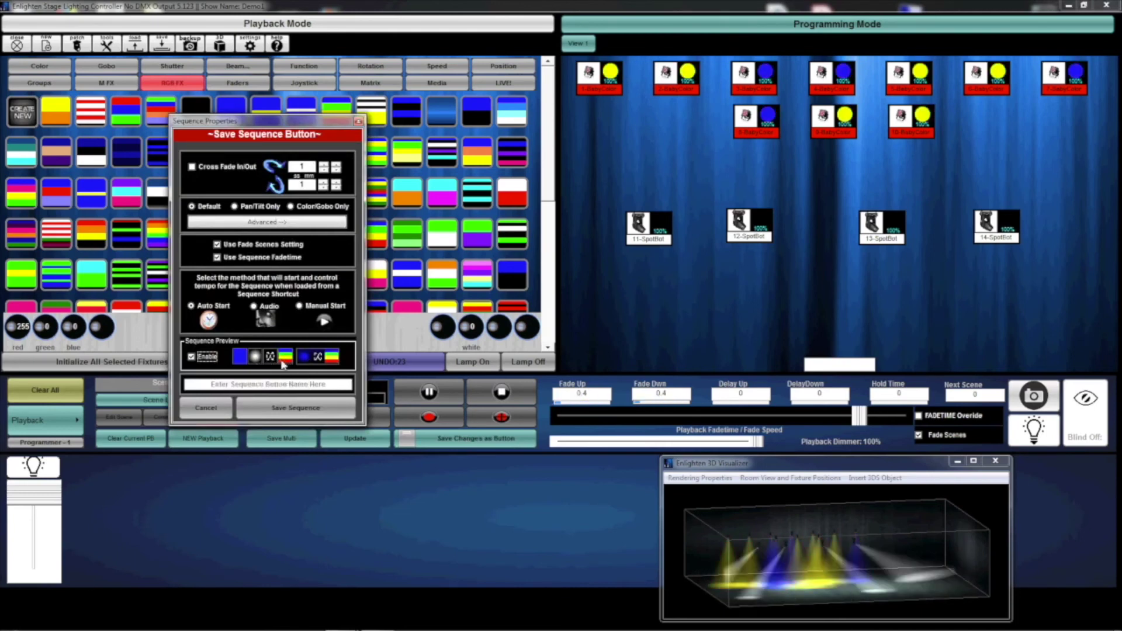
# Step: Save the combined chase as sequence button 'chase 3' with Cross Fade In/Out enabled
pyautogui.click(193, 167)
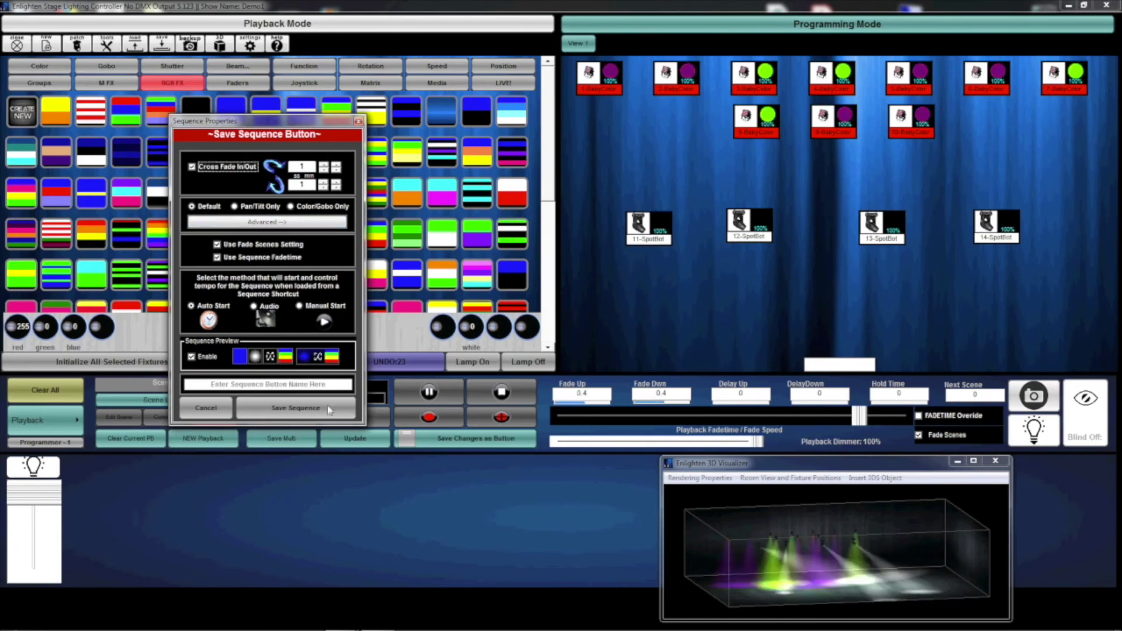
pyautogui.click(314, 384)
pyautogui.write('chase 3')
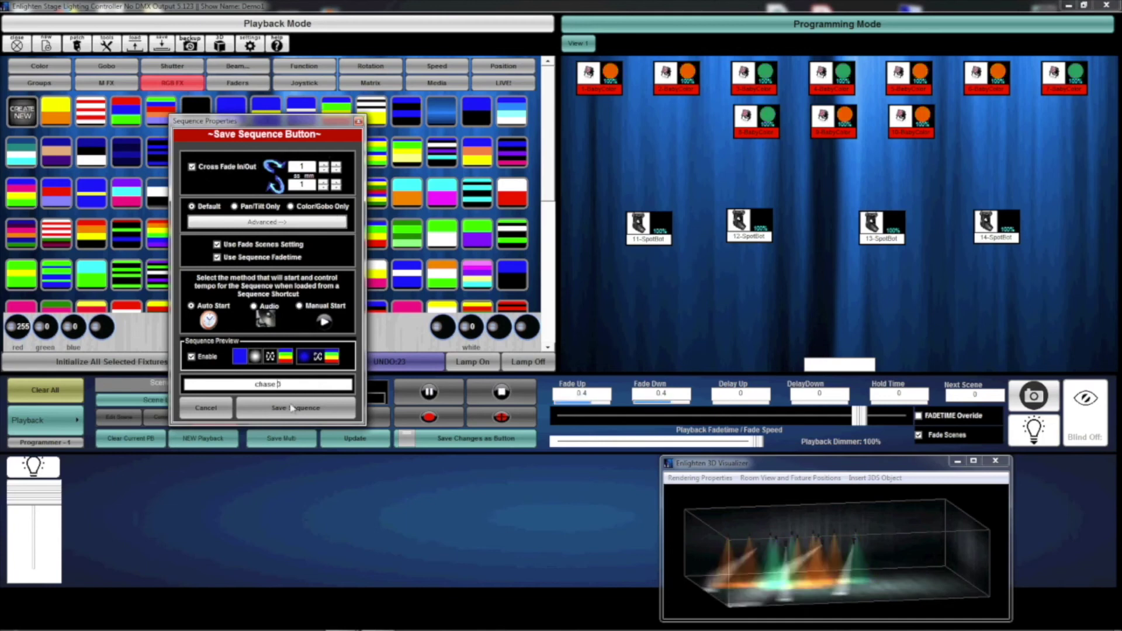
pyautogui.click(297, 410)
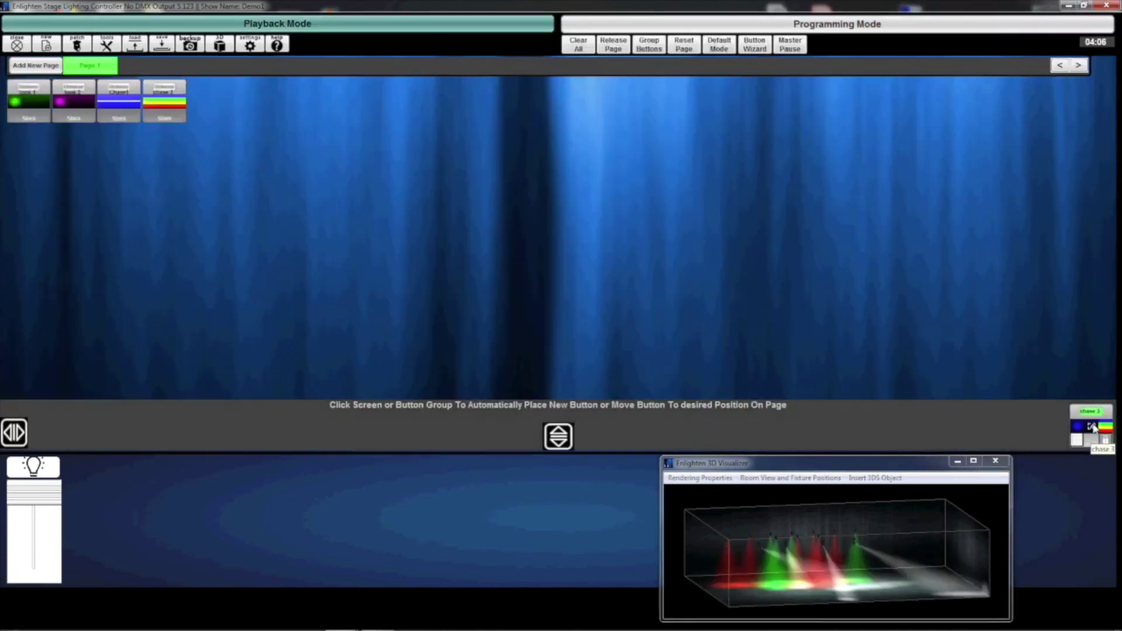
# Step: Place chase 3 beside chase 2 on Page 1, stop it, then play chase 2 and chase 3
pyautogui.click(349, 265)
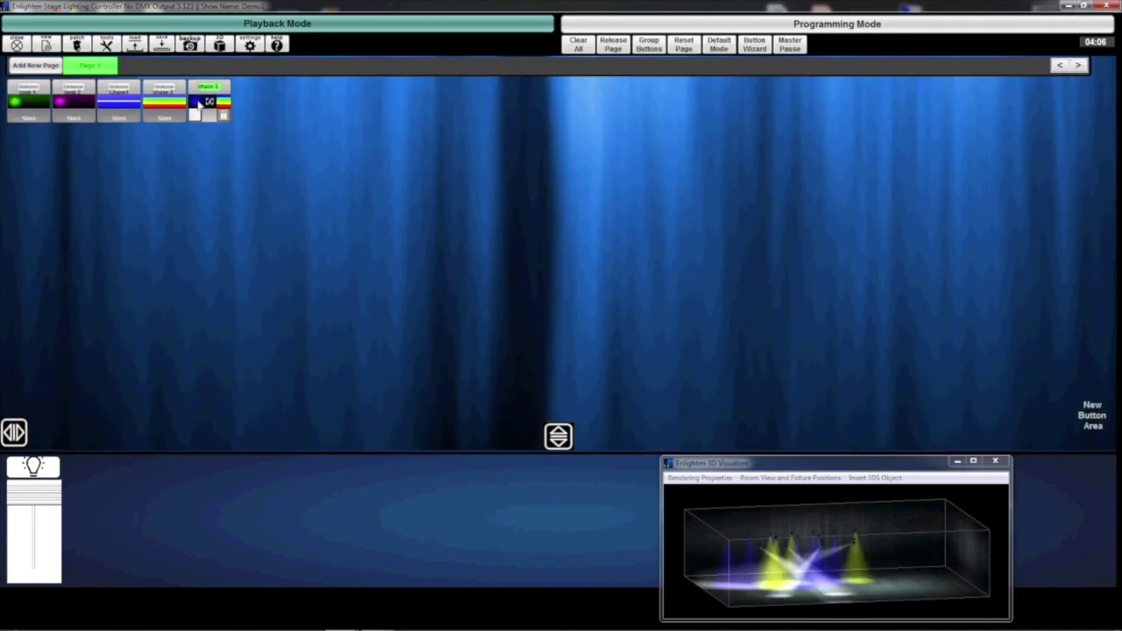
pyautogui.click(209, 100)
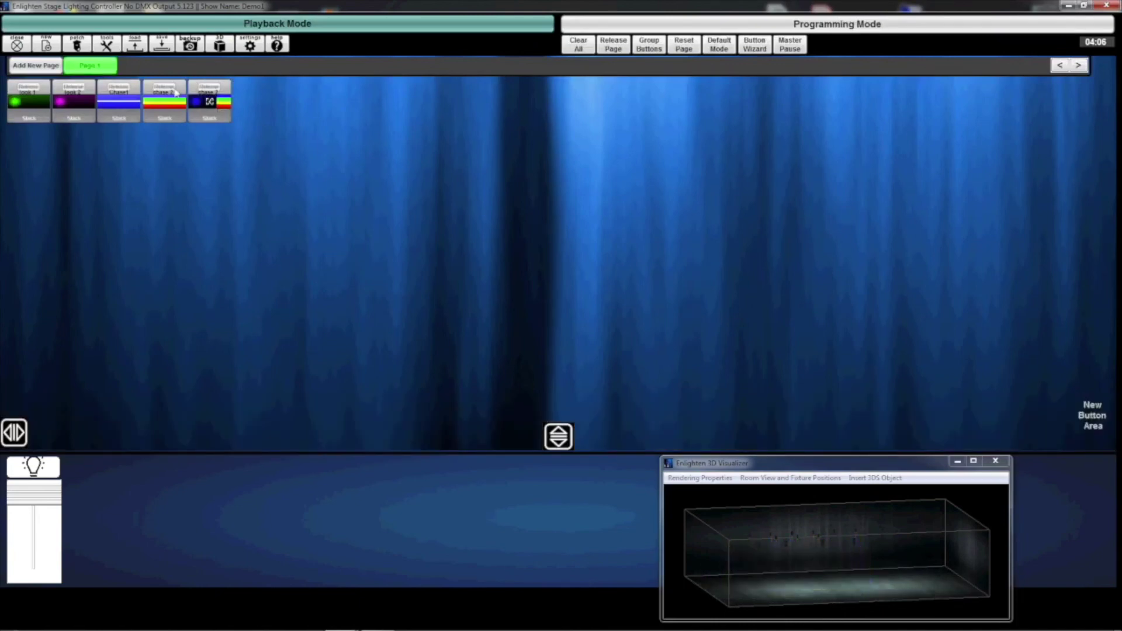
pyautogui.click(173, 92)
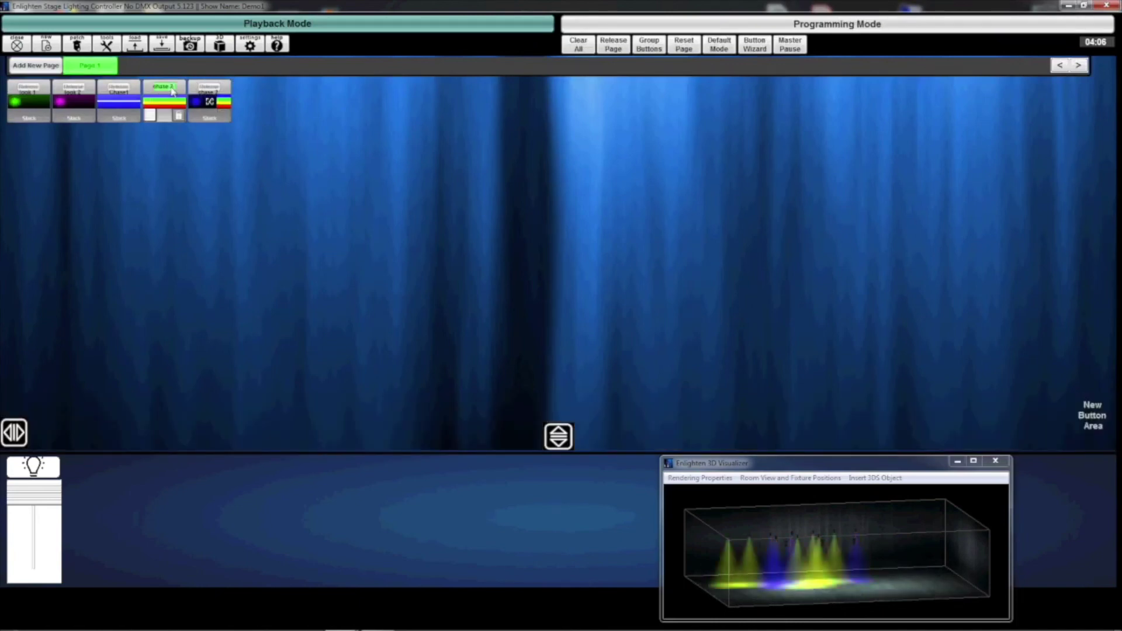
pyautogui.click(217, 92)
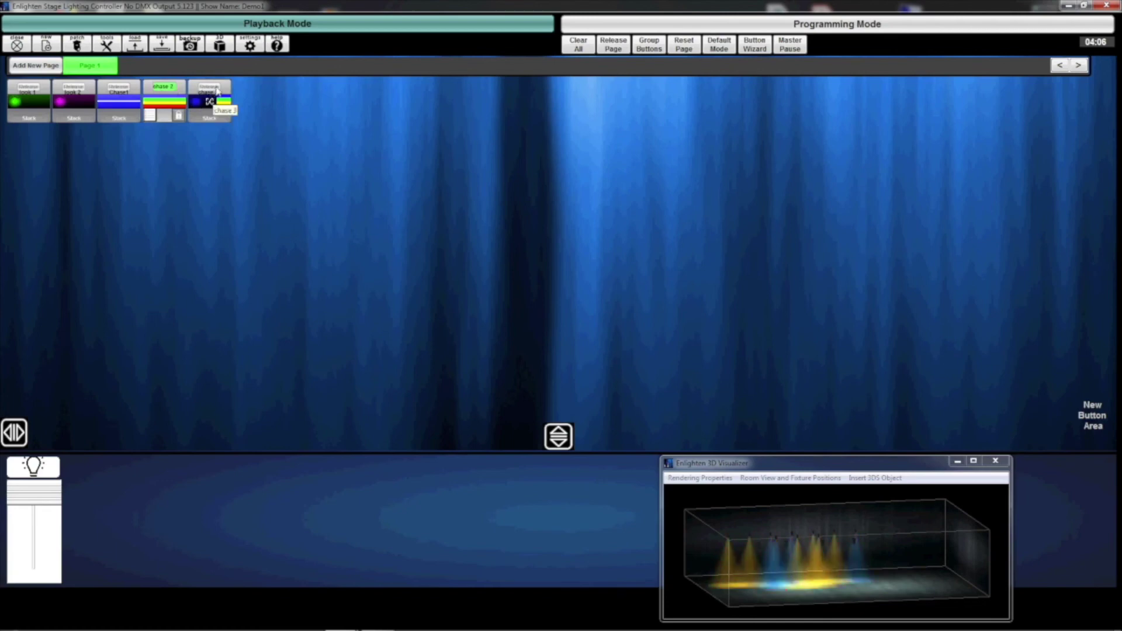